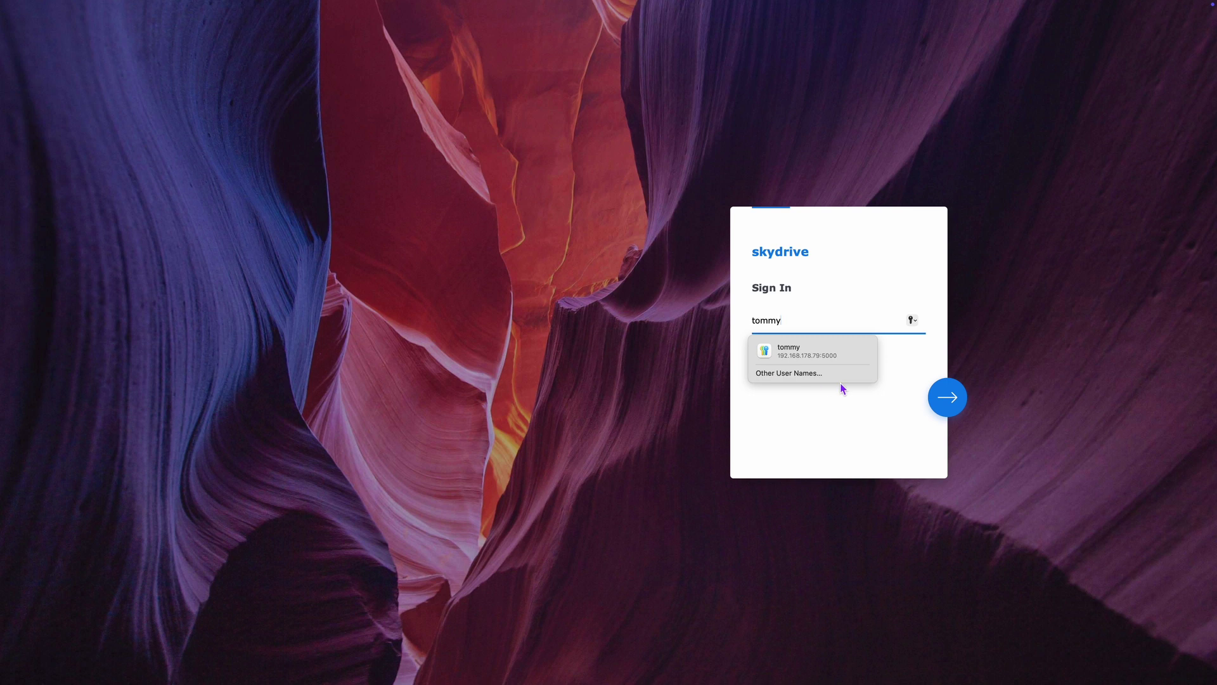
Sign in to the skydrive DSM server using the saved username and password.
click(828, 354)
click(963, 411)
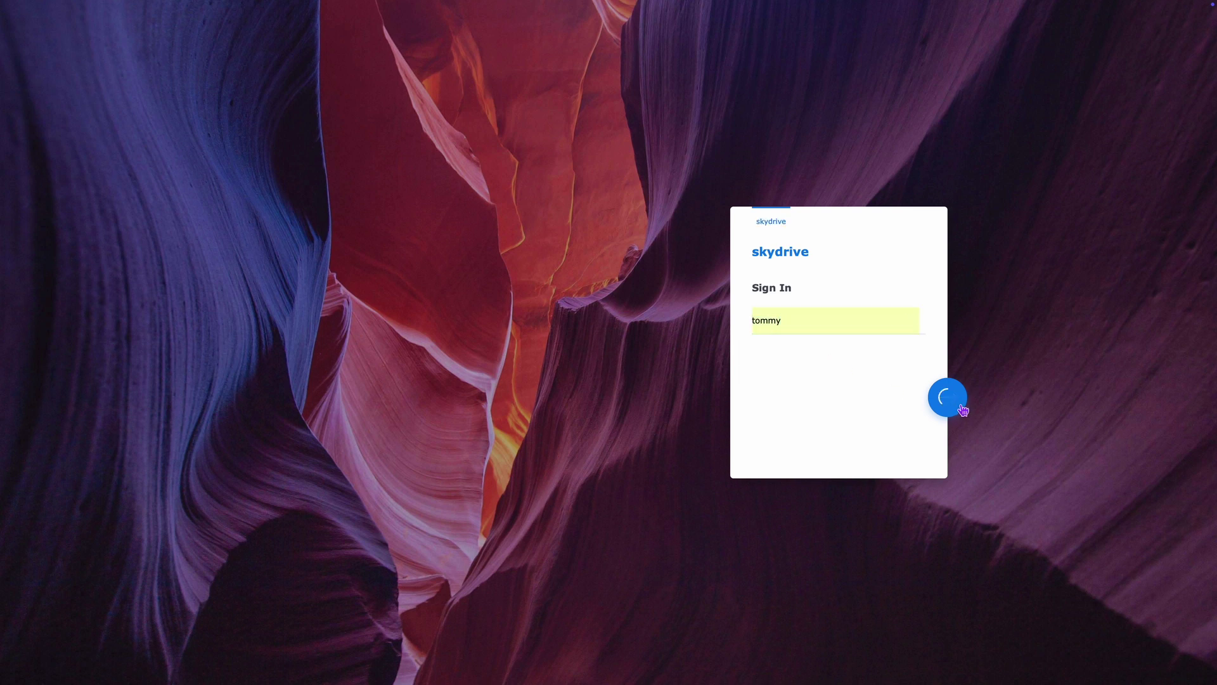
click(822, 325)
click(824, 351)
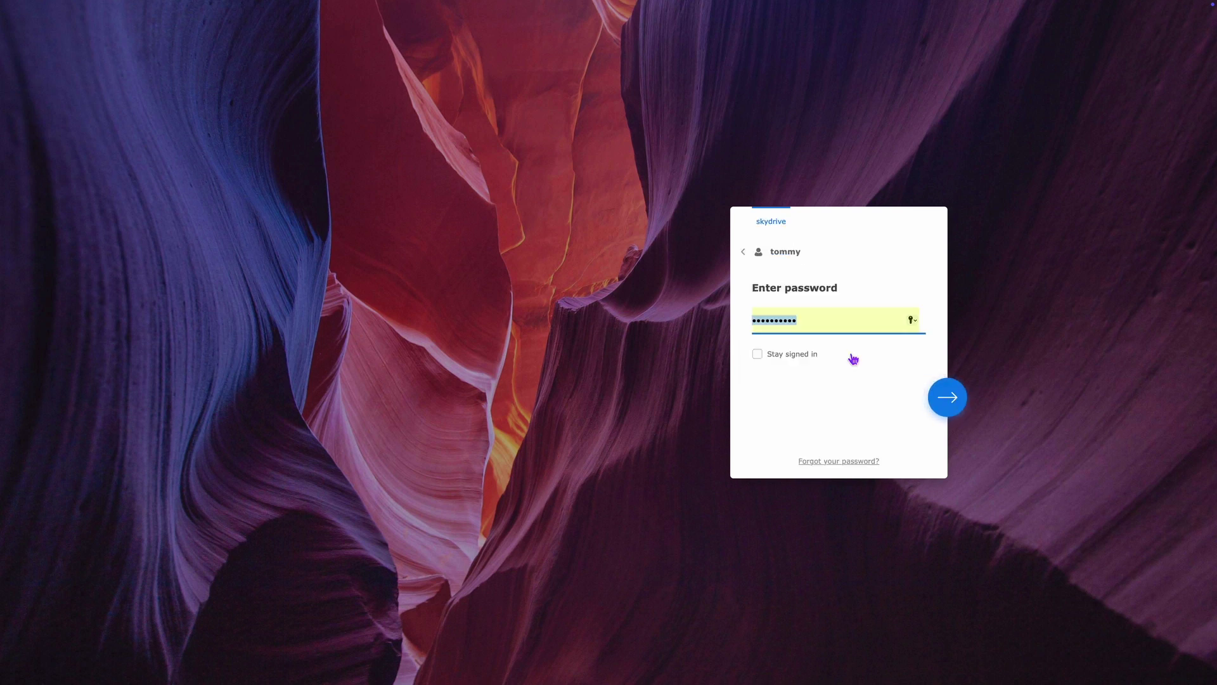
click(956, 410)
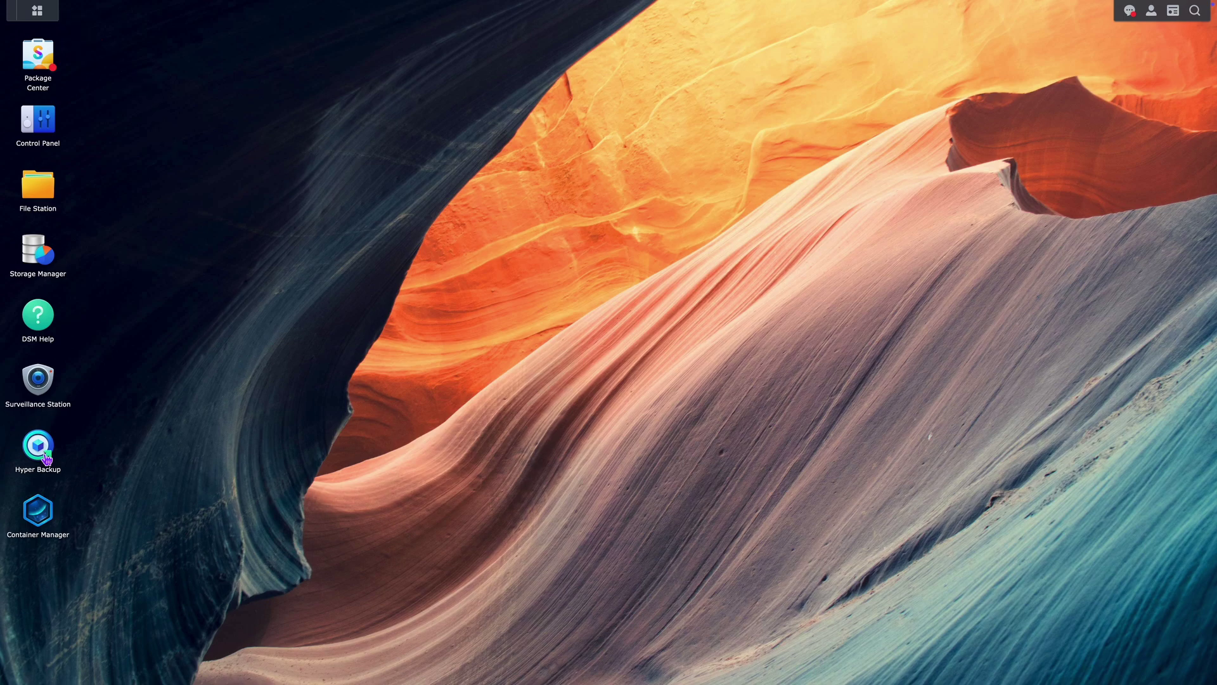
Launch Hyper Backup and select the TechMimic to S3 task to view its details.
click(46, 457)
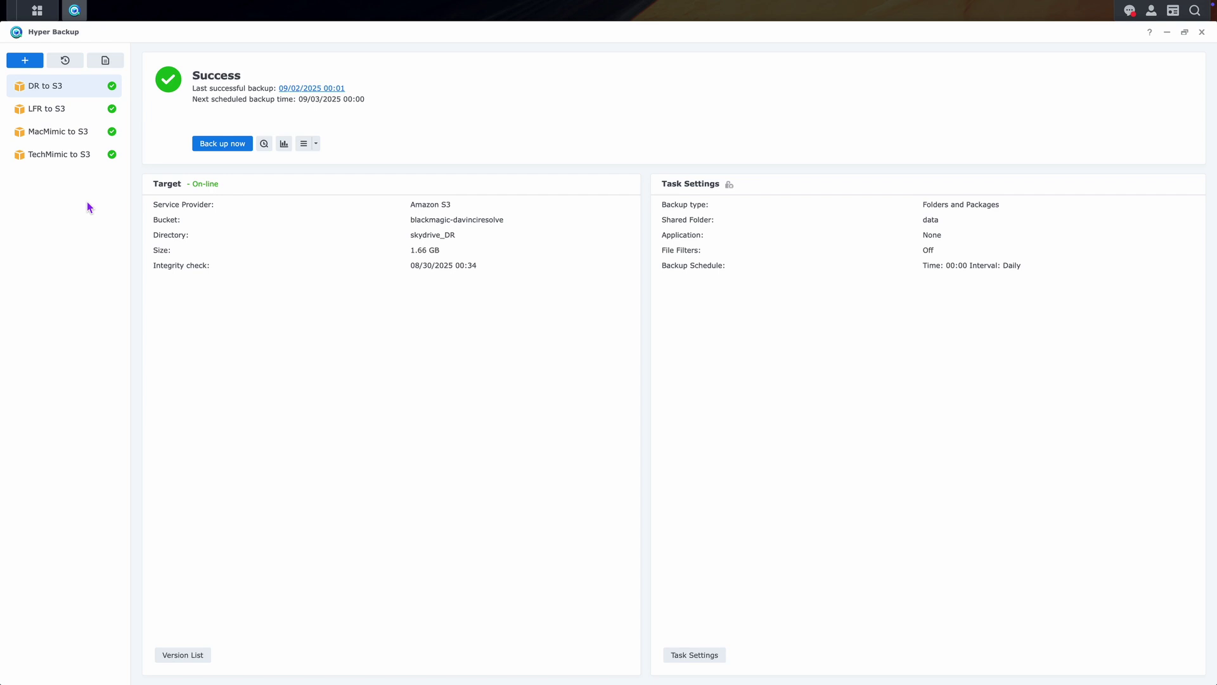
click(68, 158)
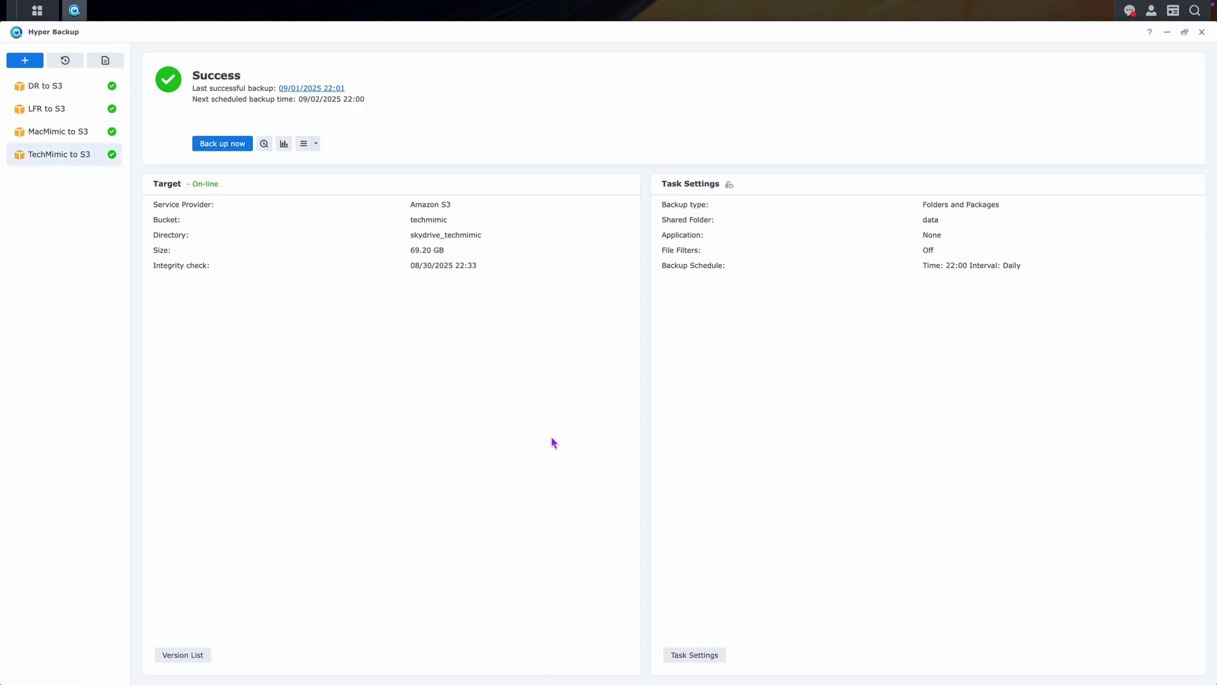
From the Version List, browse the 08/30/2025 22:01 TechMimic to S3 version in Backup Explorer.
click(184, 655)
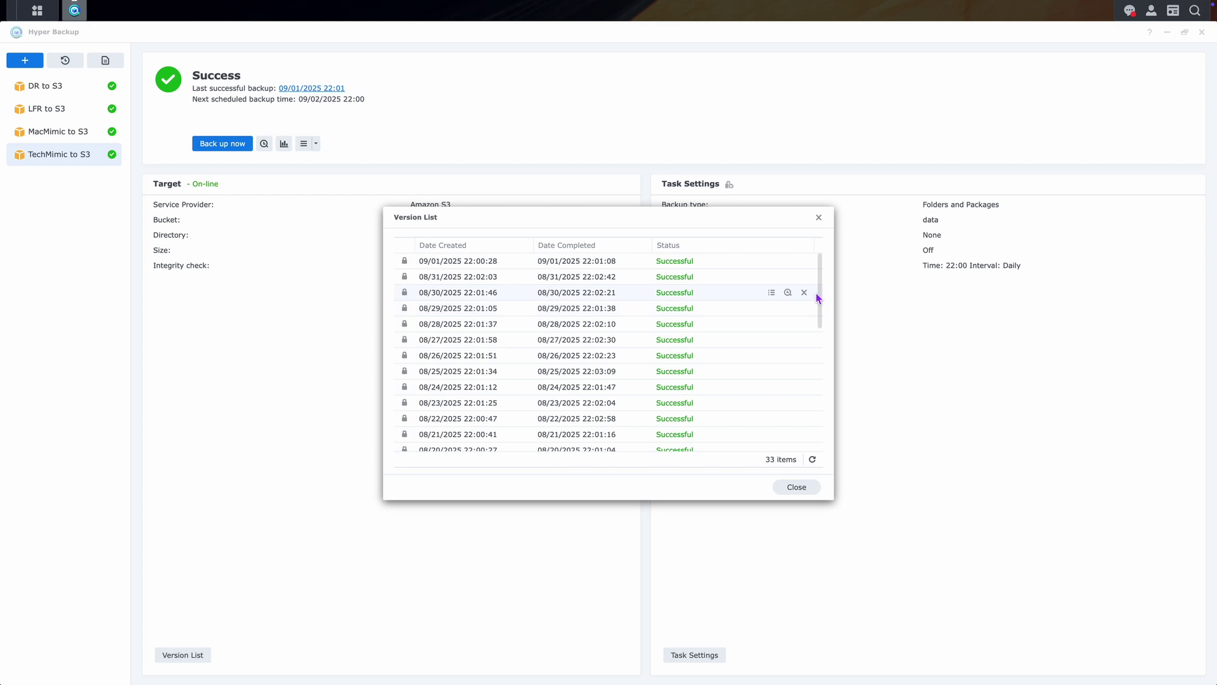
drag(820, 289, 808, 253)
click(788, 293)
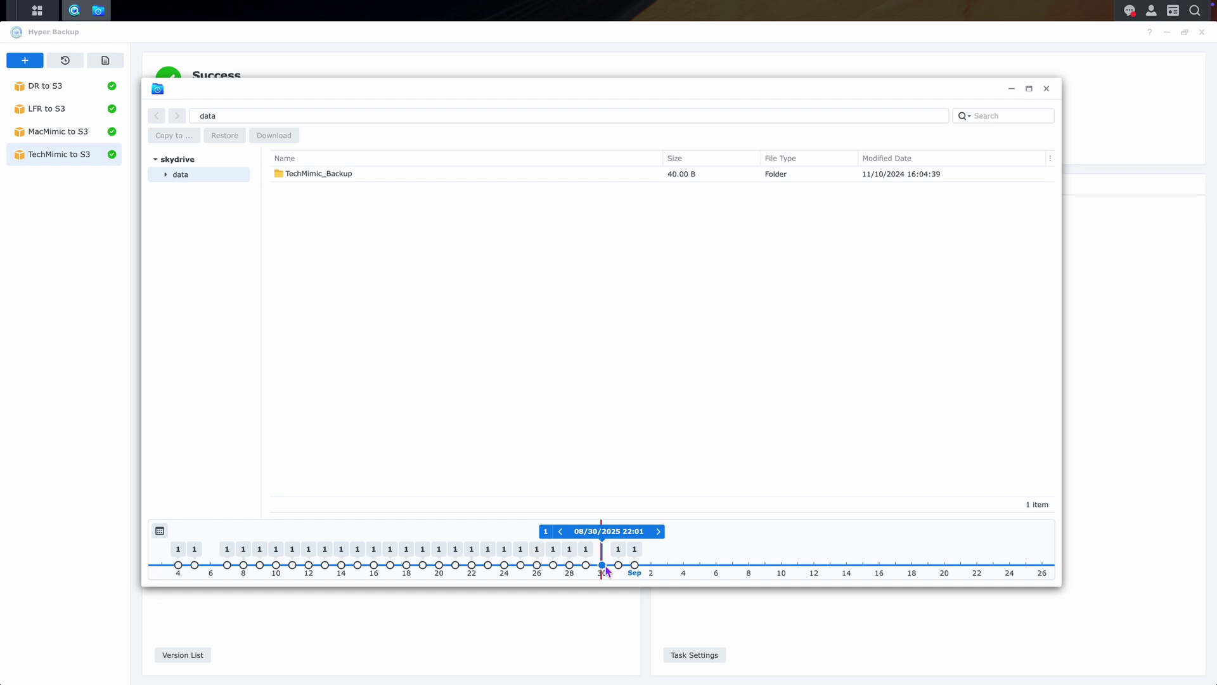
Step through the 08/29, 08/28, 08/27 and 08/12 versions, then return to 08/30/2025.
click(561, 532)
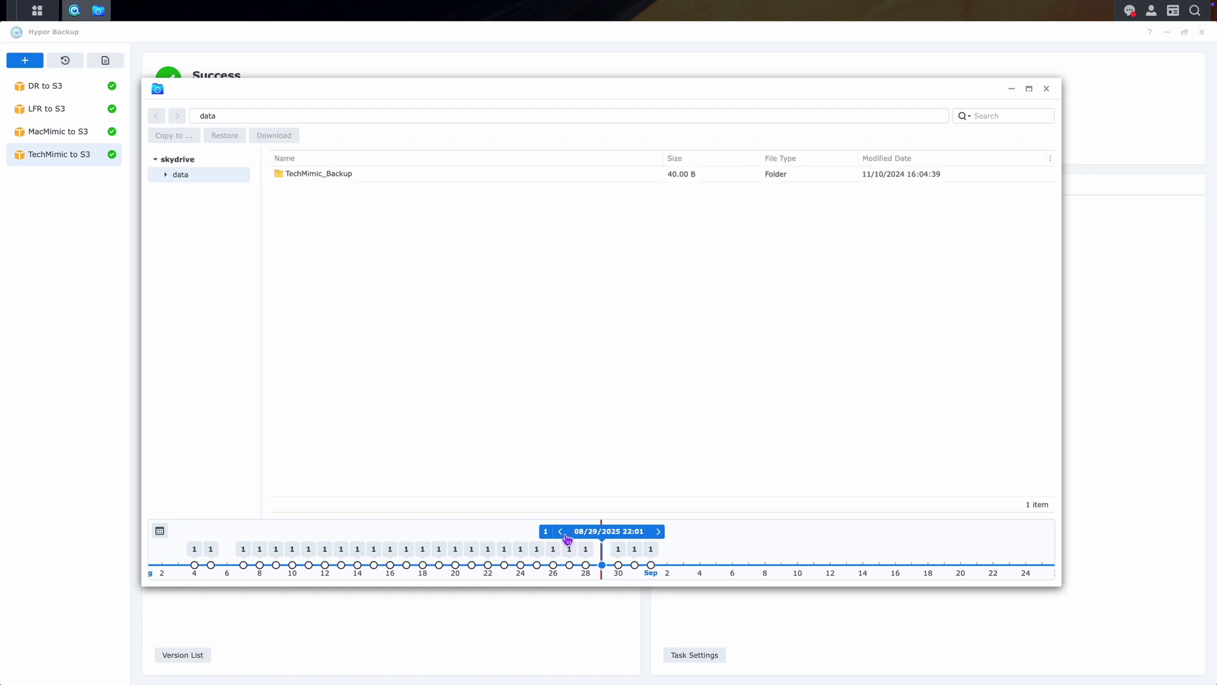
click(564, 534)
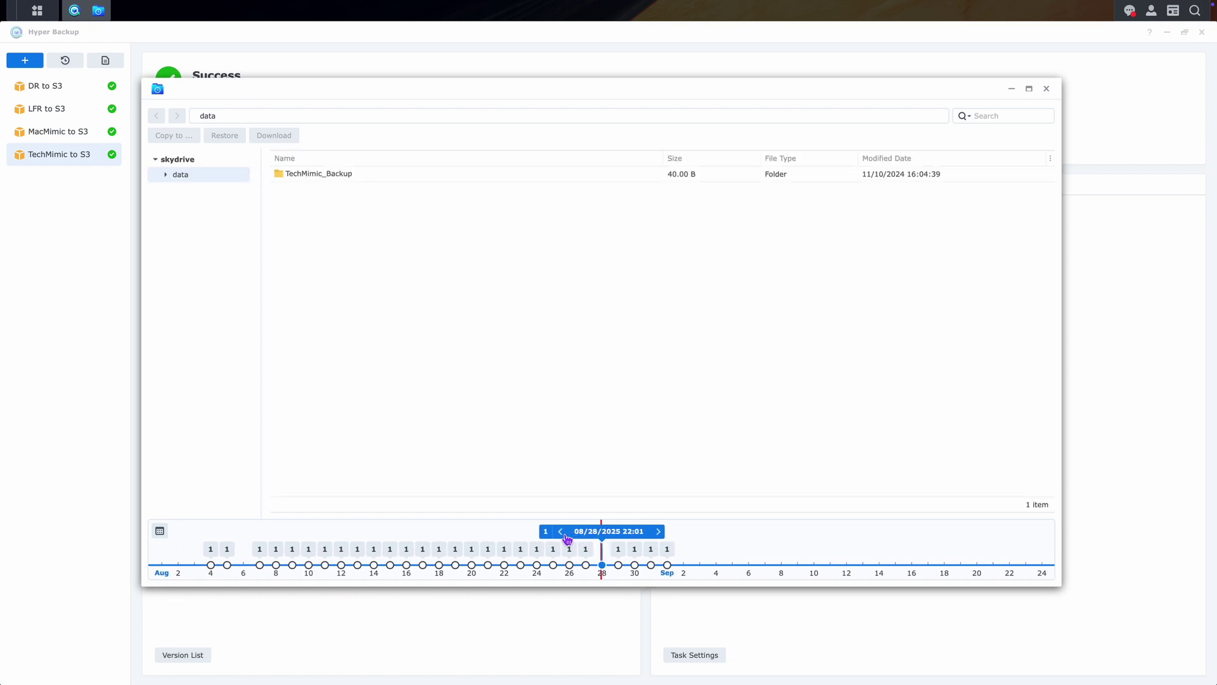
click(567, 536)
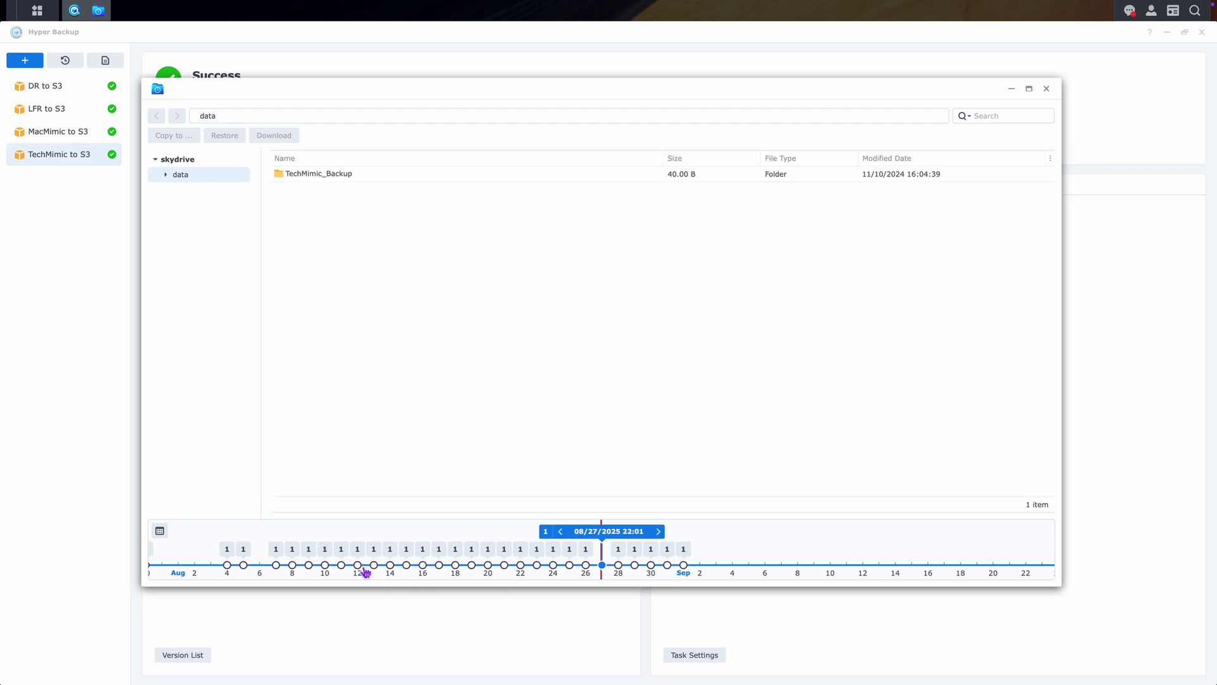
click(364, 569)
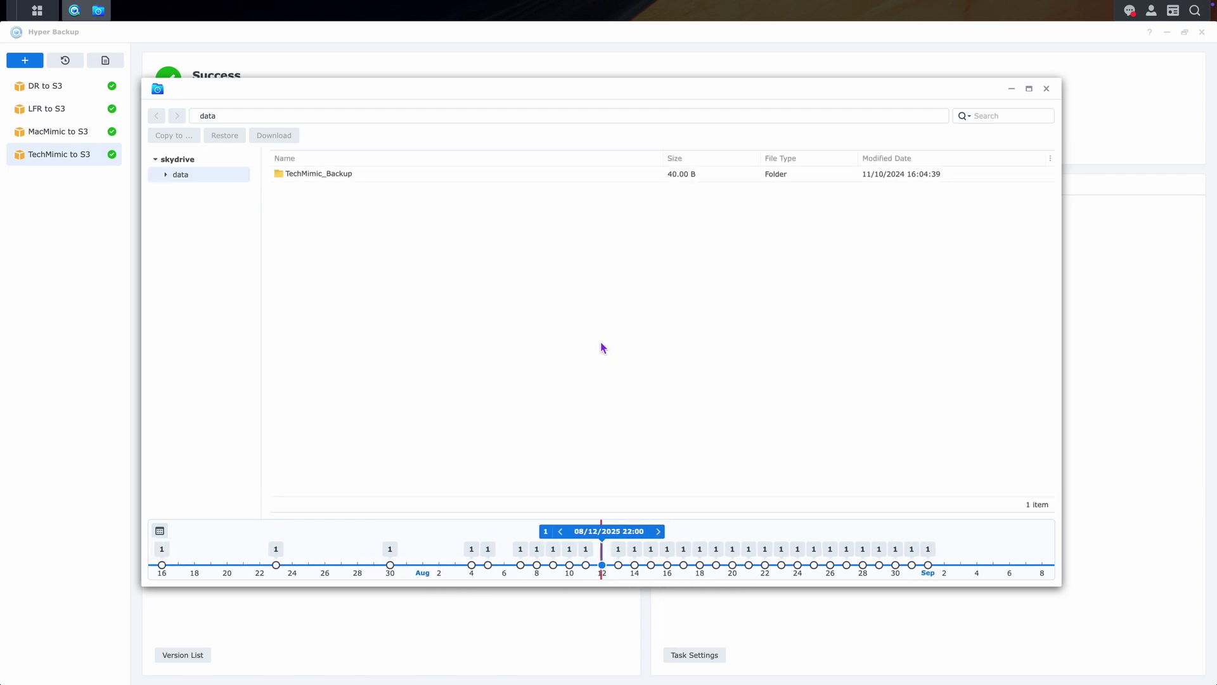
click(900, 569)
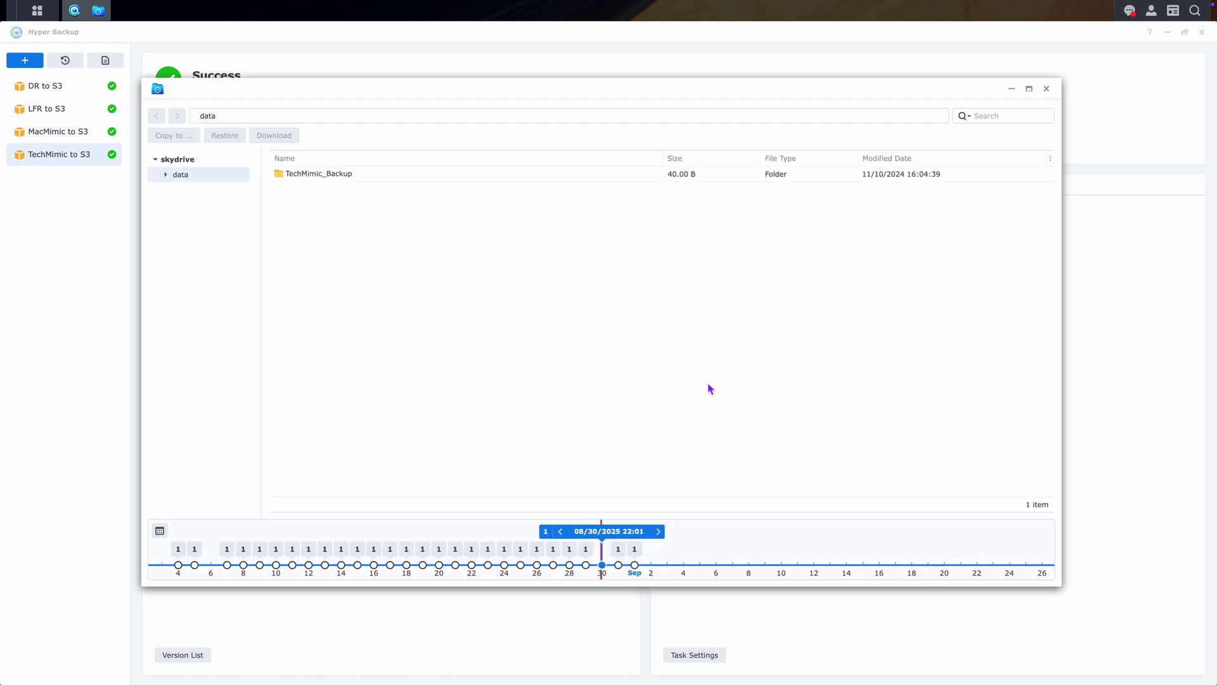
Go through TechMimic_Backup, Users, the user's folder and TechMimic into Thumbnails, scrolling its 288 files.
double_click(312, 177)
click(309, 177)
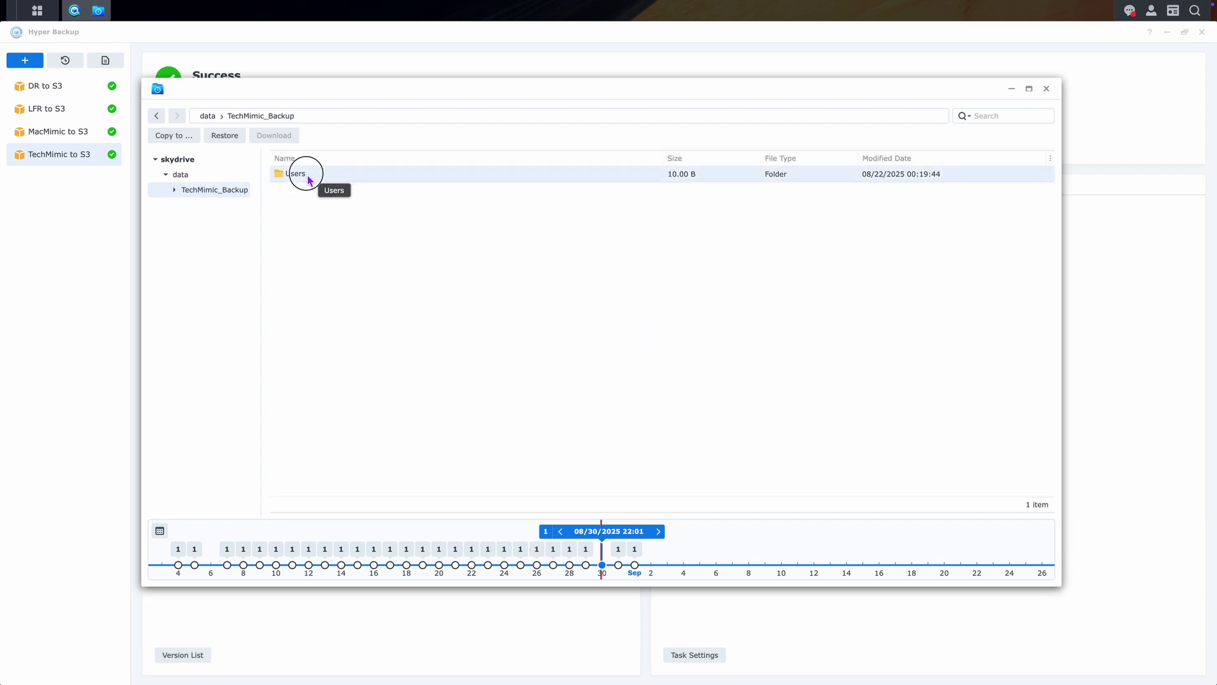
double_click(309, 178)
double_click(309, 178)
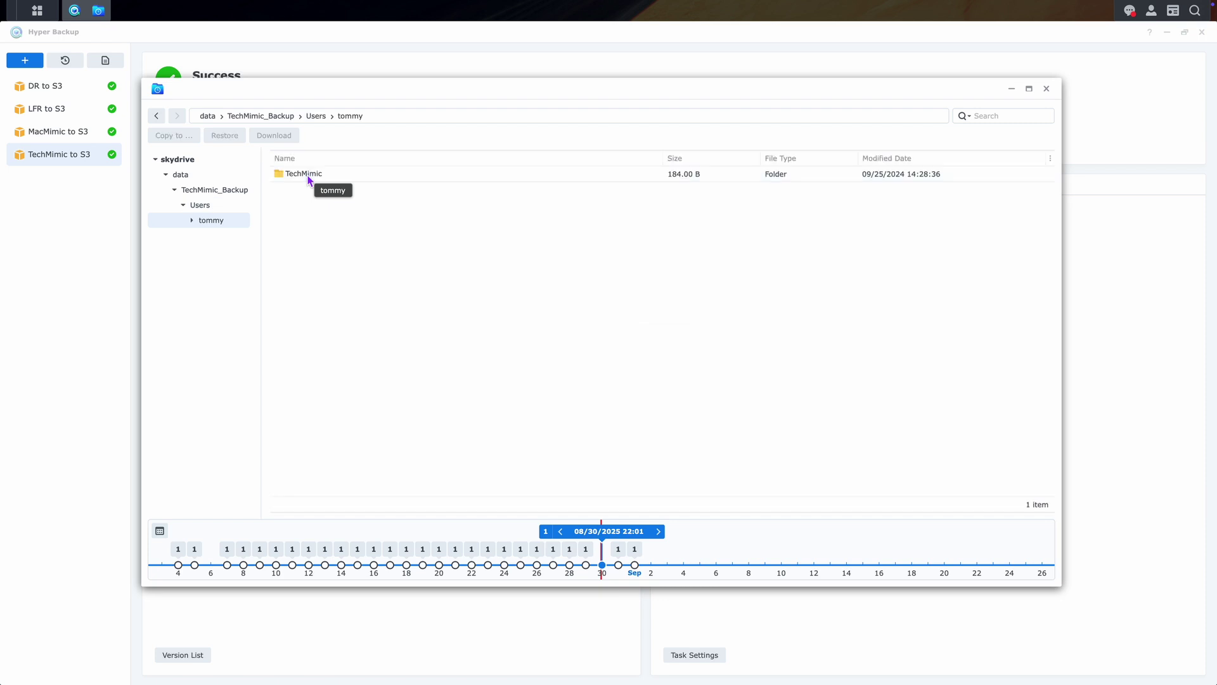
double_click(304, 174)
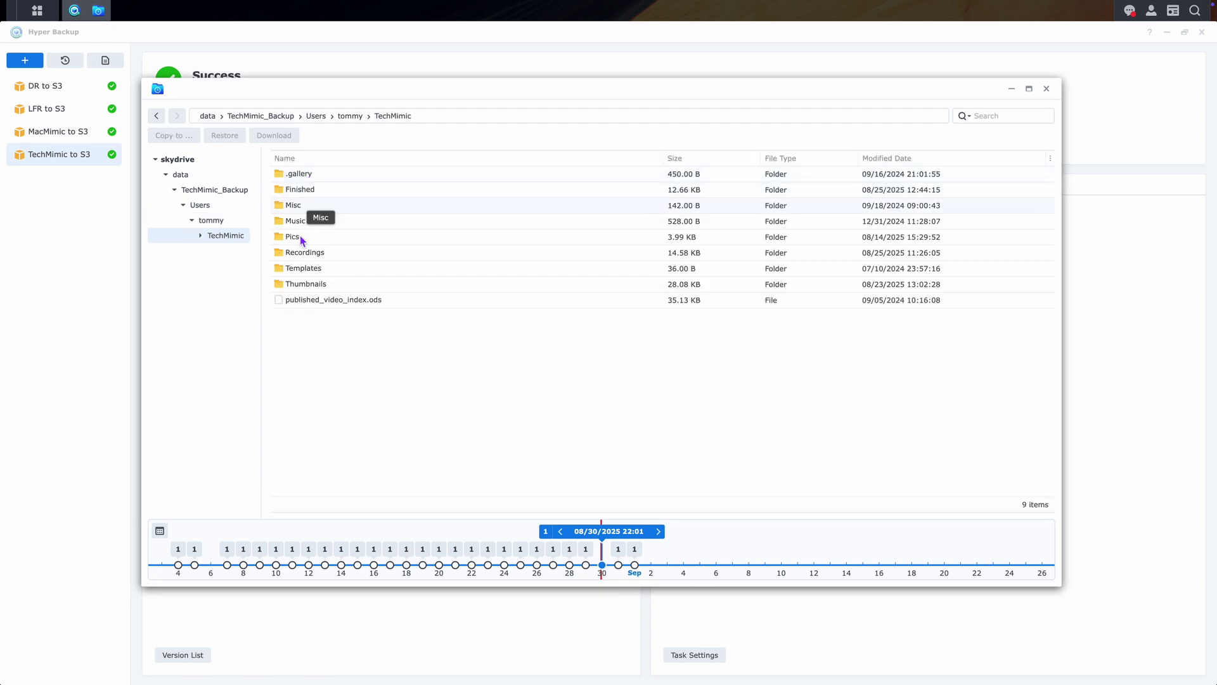
double_click(315, 286)
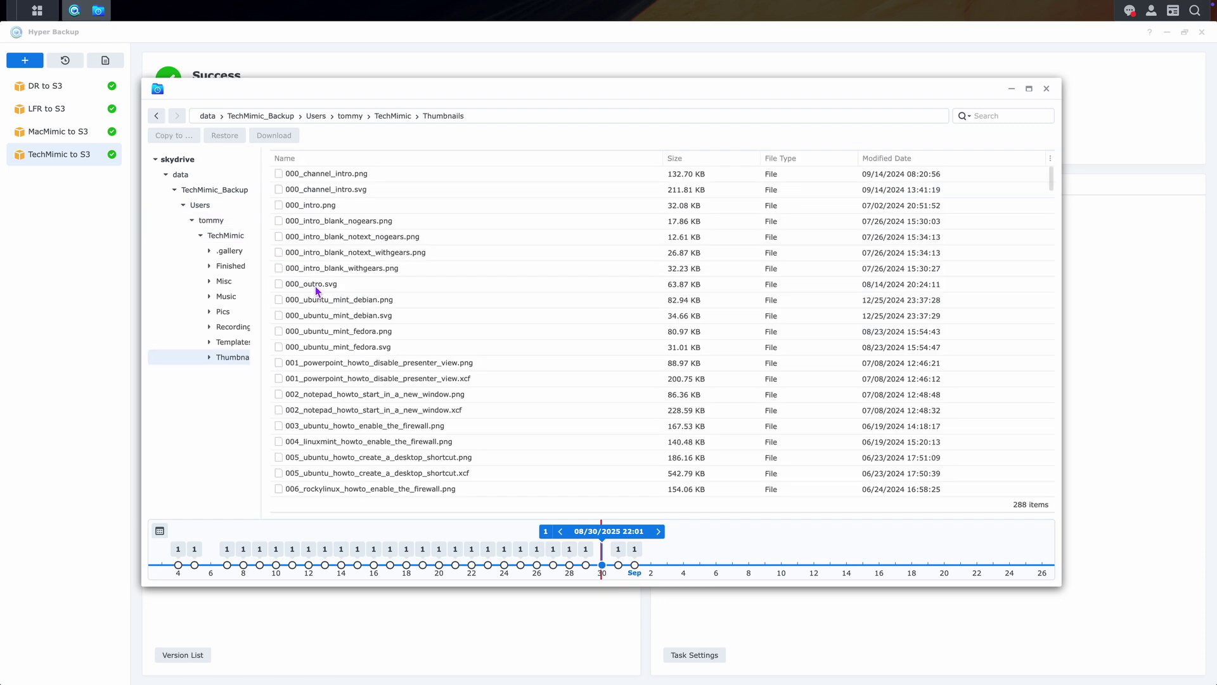
scroll(365, 335, down, 5)
scroll(365, 335, down, 3)
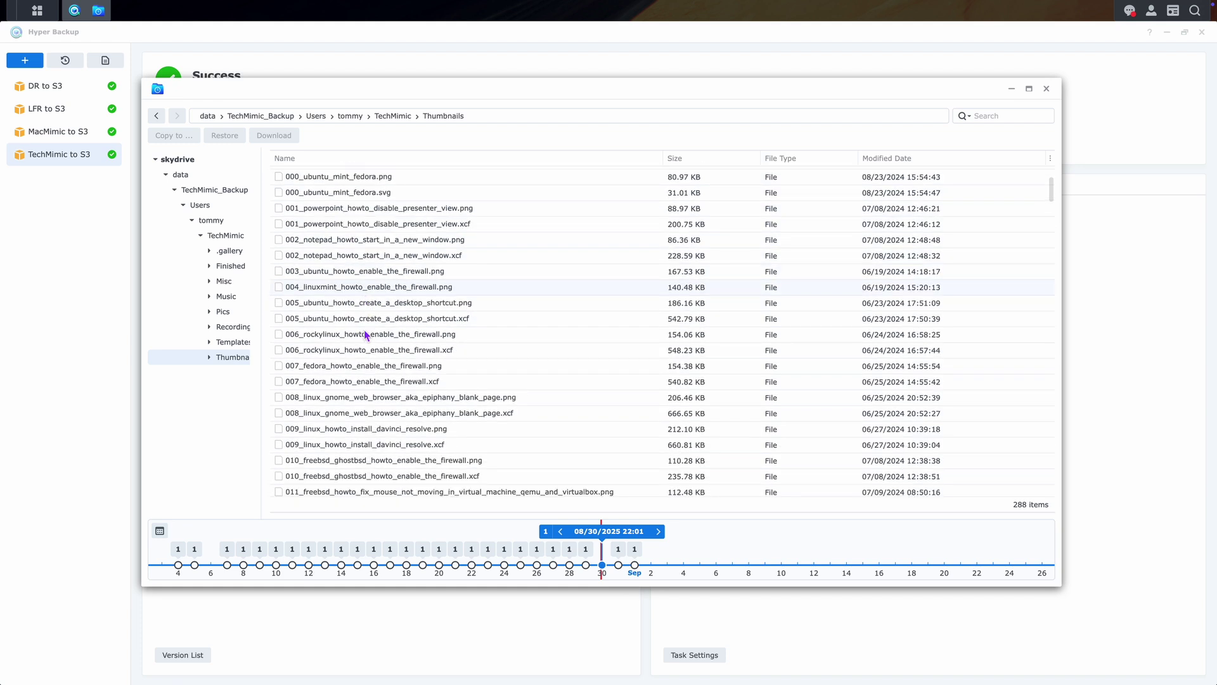
scroll(366, 334, down, 1)
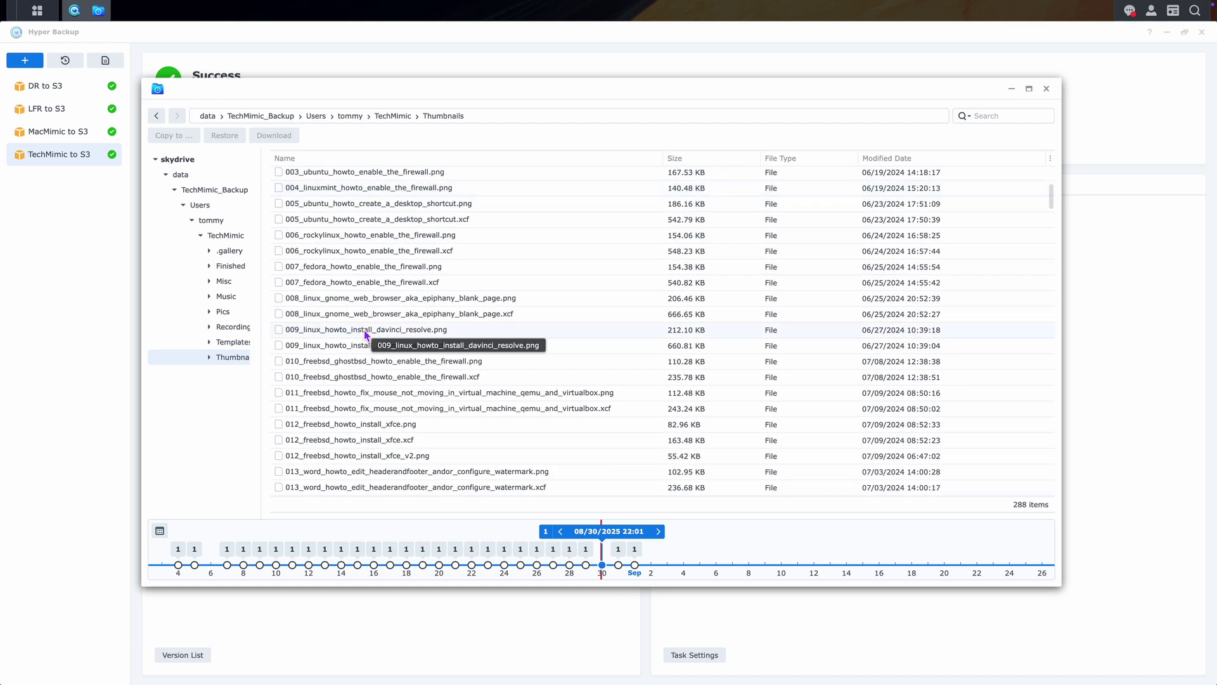
scroll(368, 336, down, 2)
scroll(371, 334, down, 5)
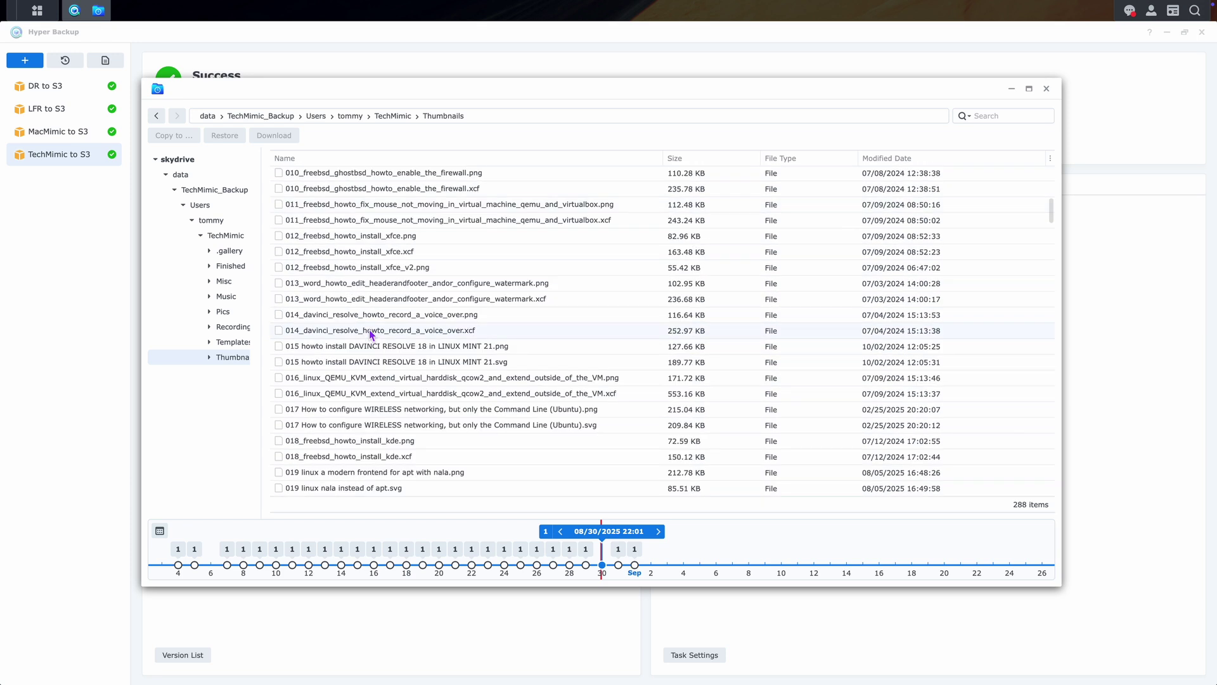
scroll(371, 335, up, 5)
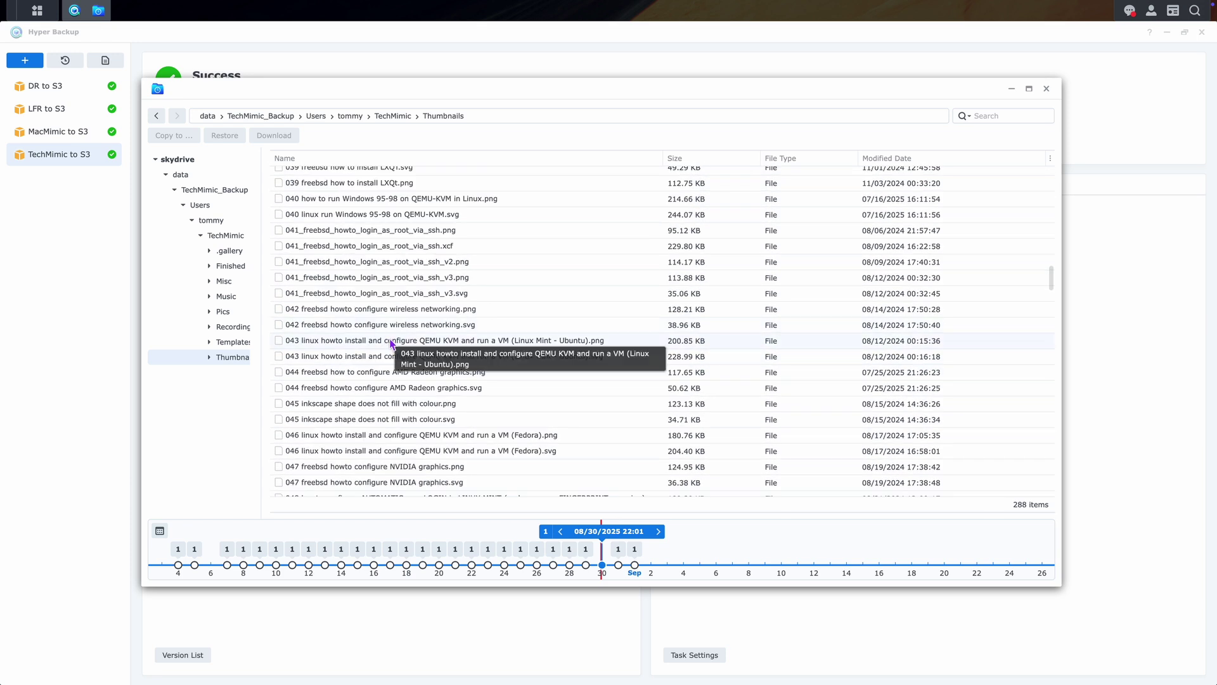
Search the Thumbnails listing for 'synology' and select 058 Synology with Amazon S3.png.
click(1008, 118)
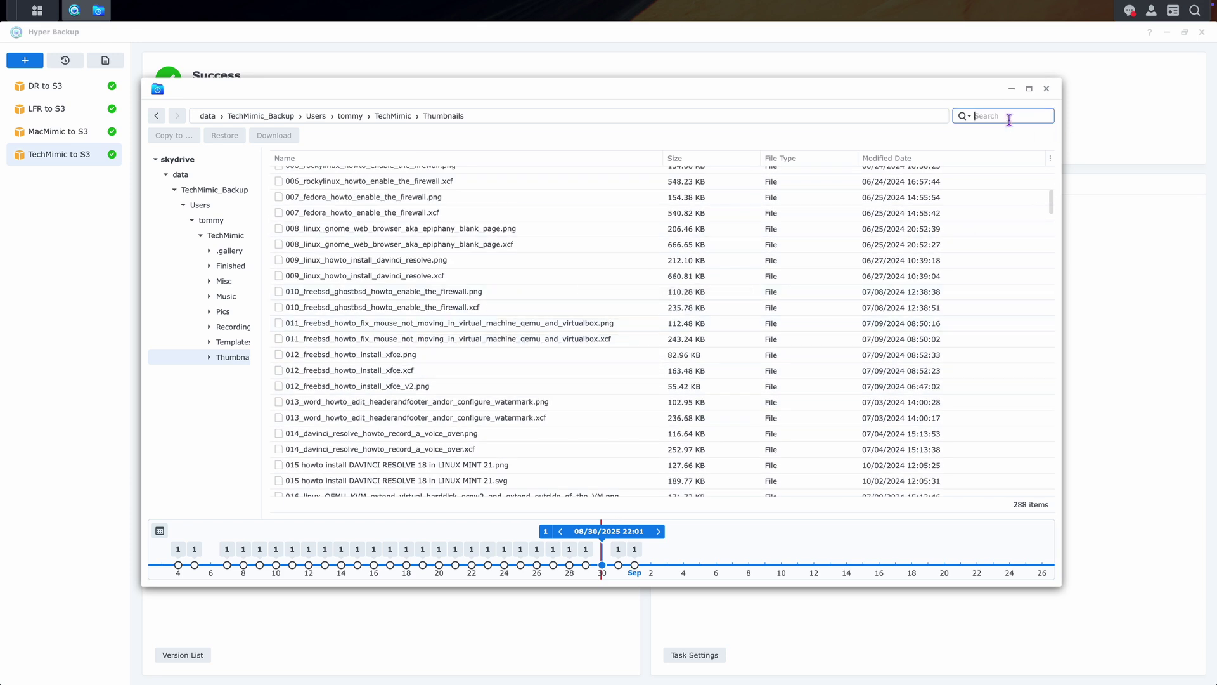
text(synology)
key(Return)
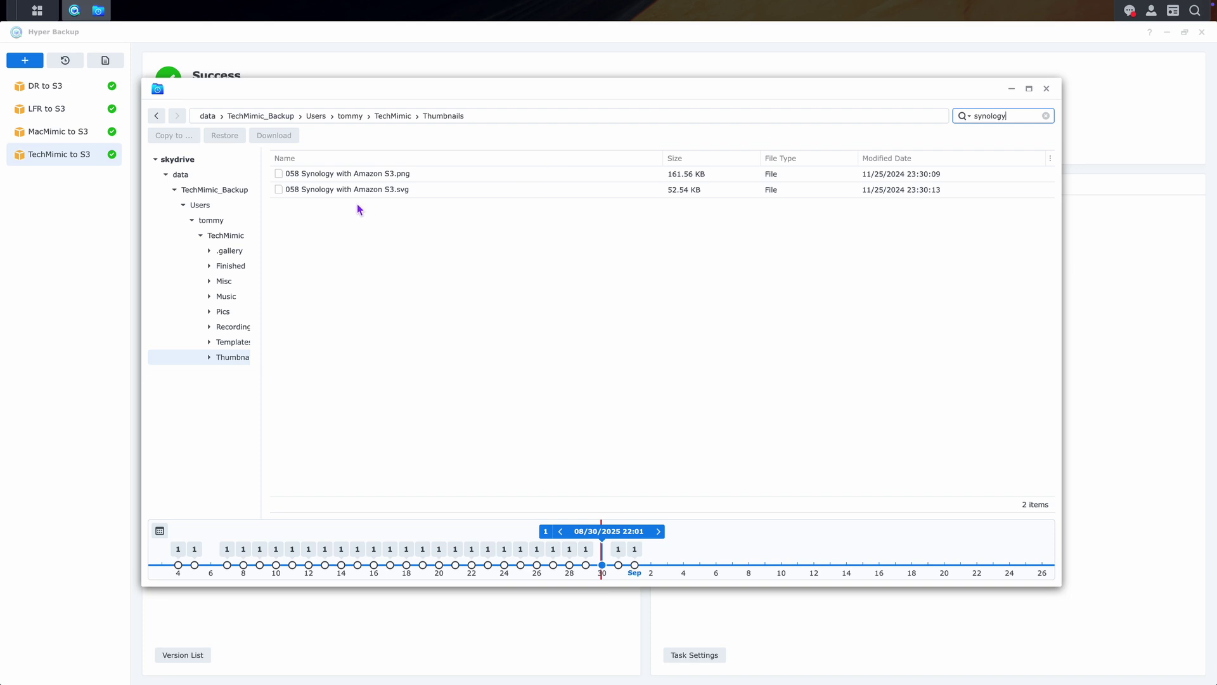
click(281, 176)
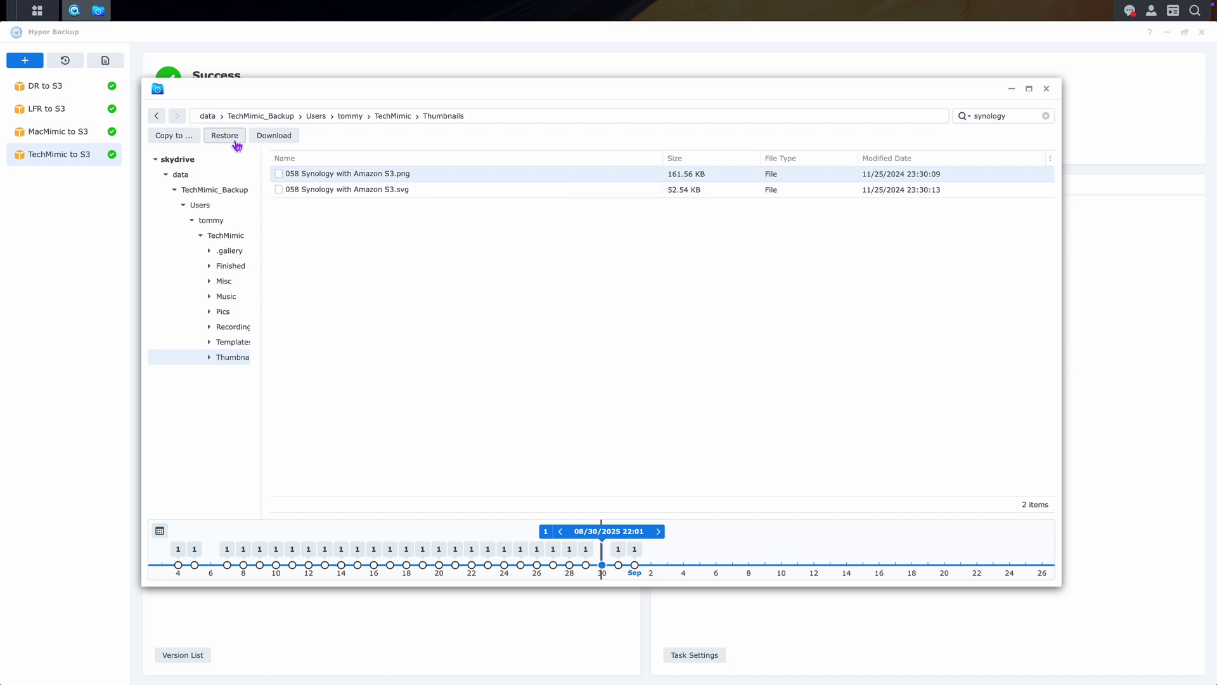
right_click(513, 176)
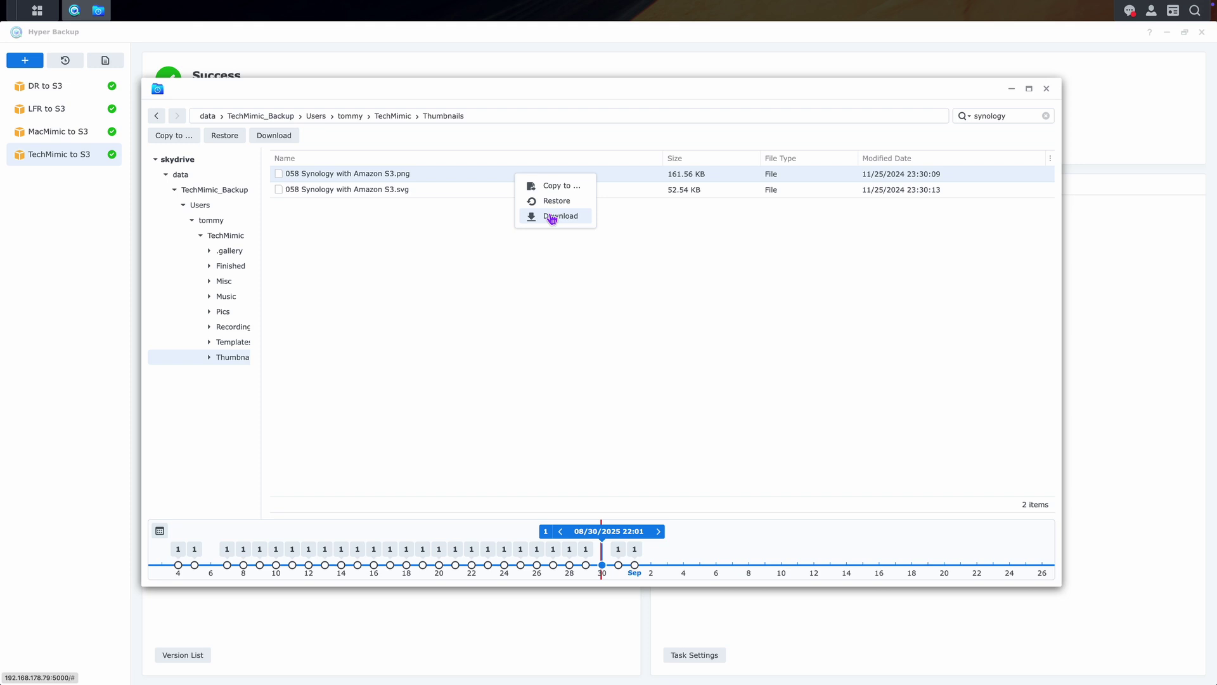
click(549, 186)
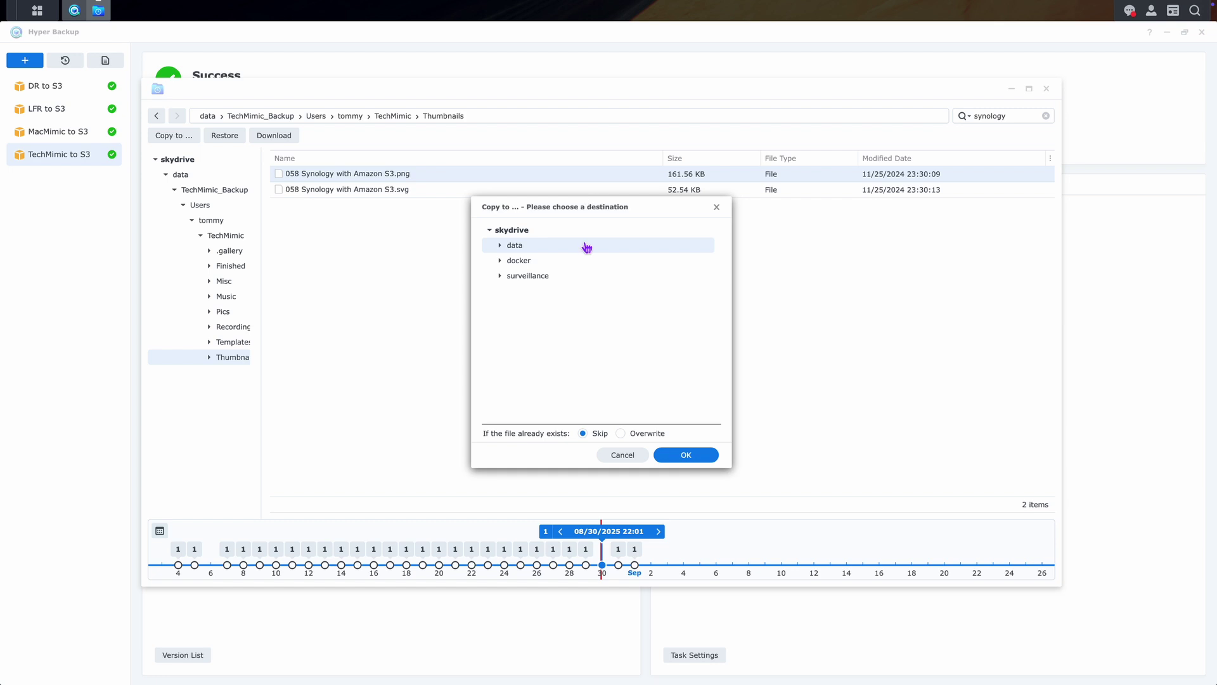
click(625, 456)
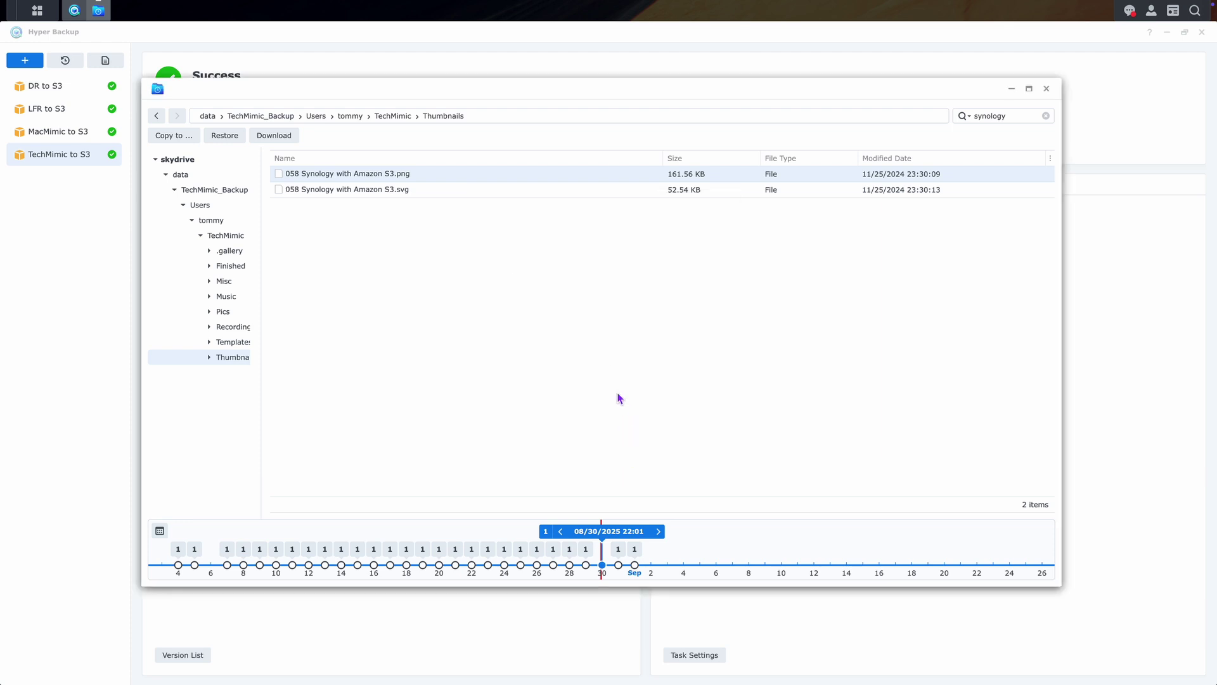
Download 058 Synology with Amazon S3.png from the backup into the Mac's test_restore folder.
right_click(530, 184)
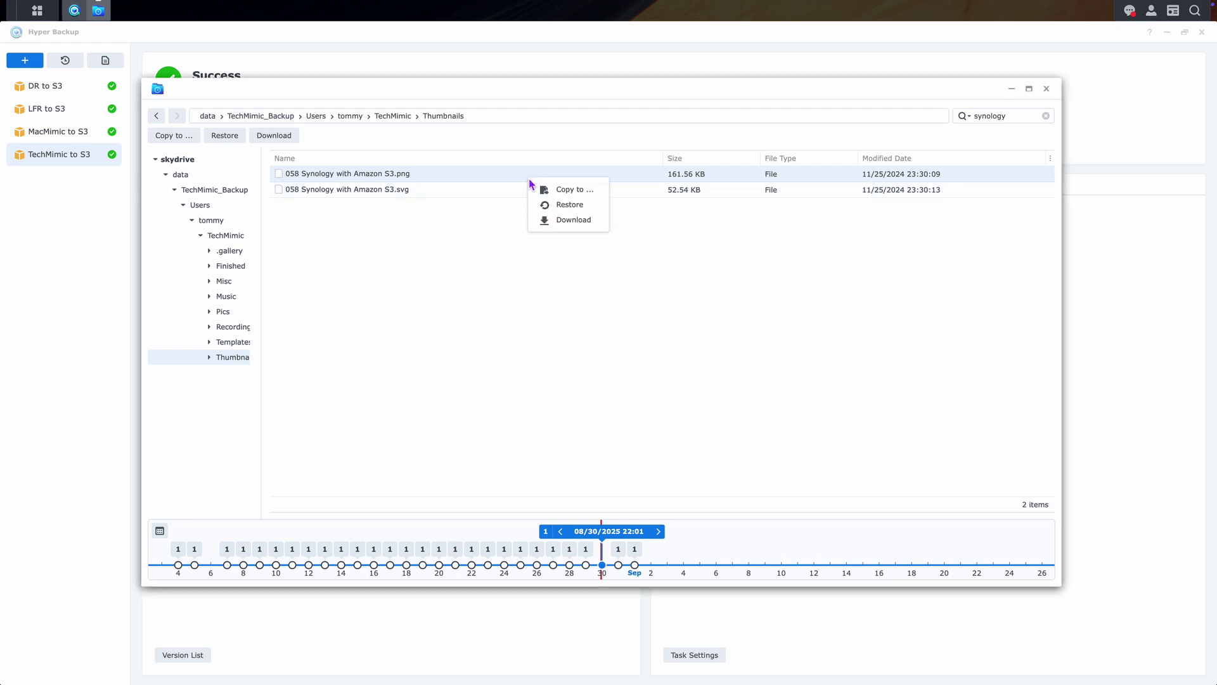
click(551, 223)
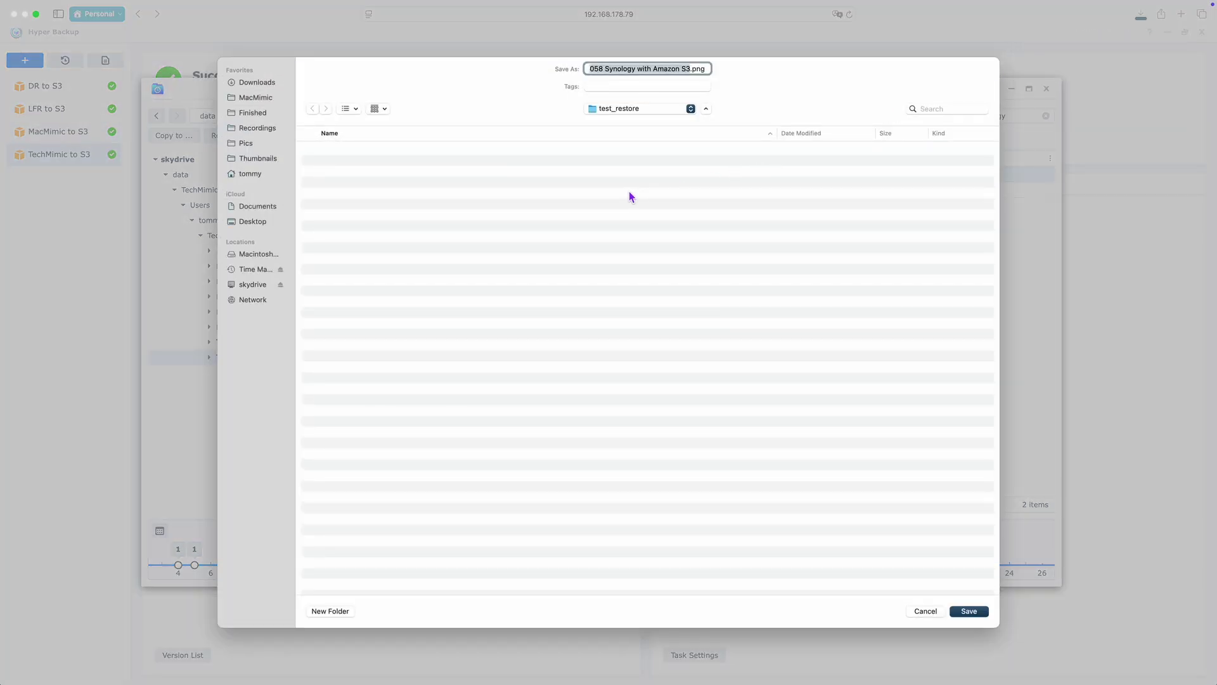
click(969, 612)
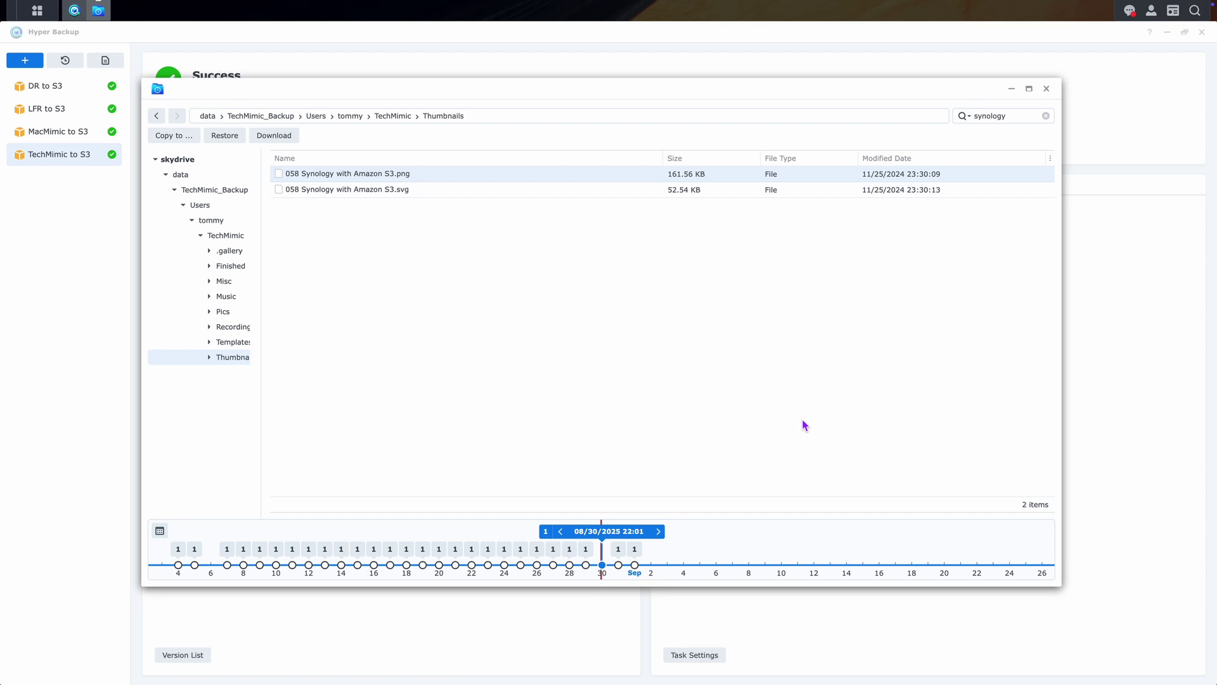
Restore 058 Synology with Amazon S3.png to its original location, confirming the overwrite.
right_click(543, 169)
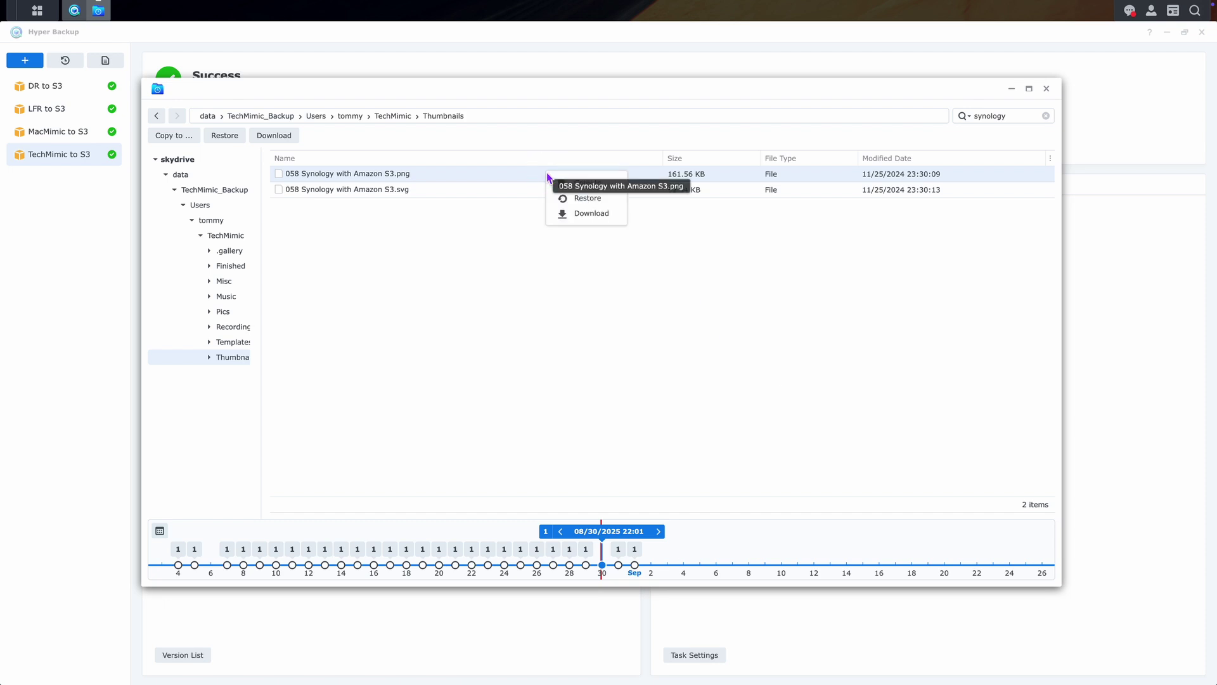
click(587, 199)
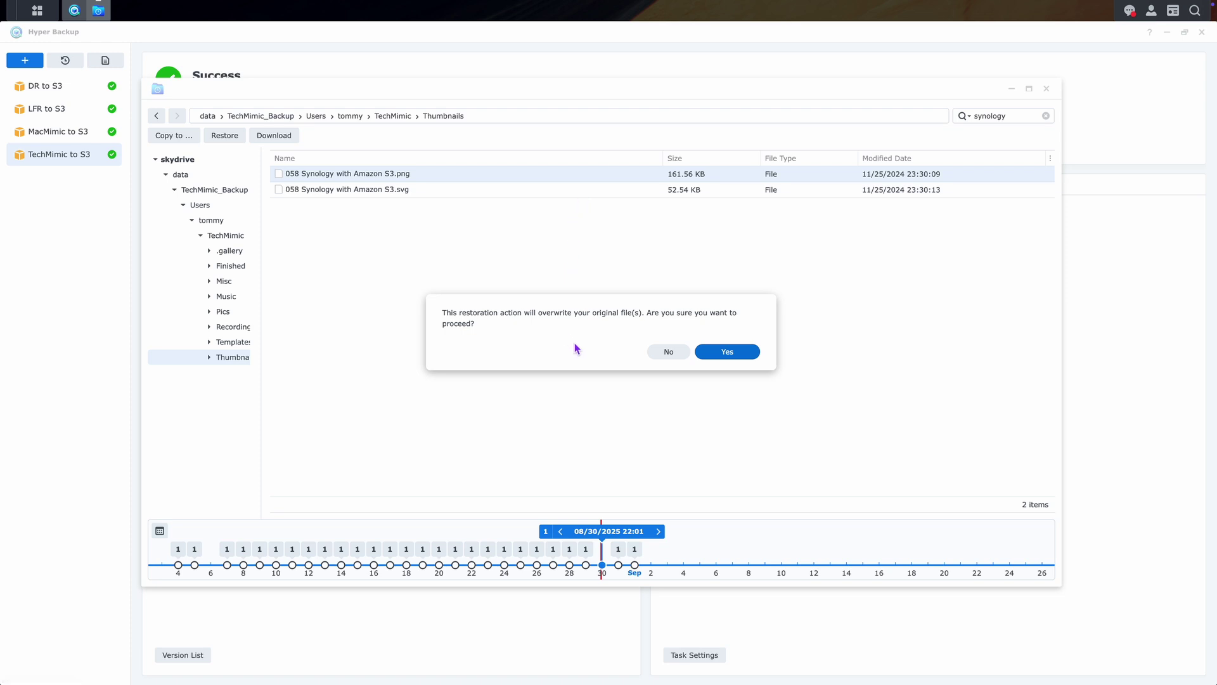
click(741, 355)
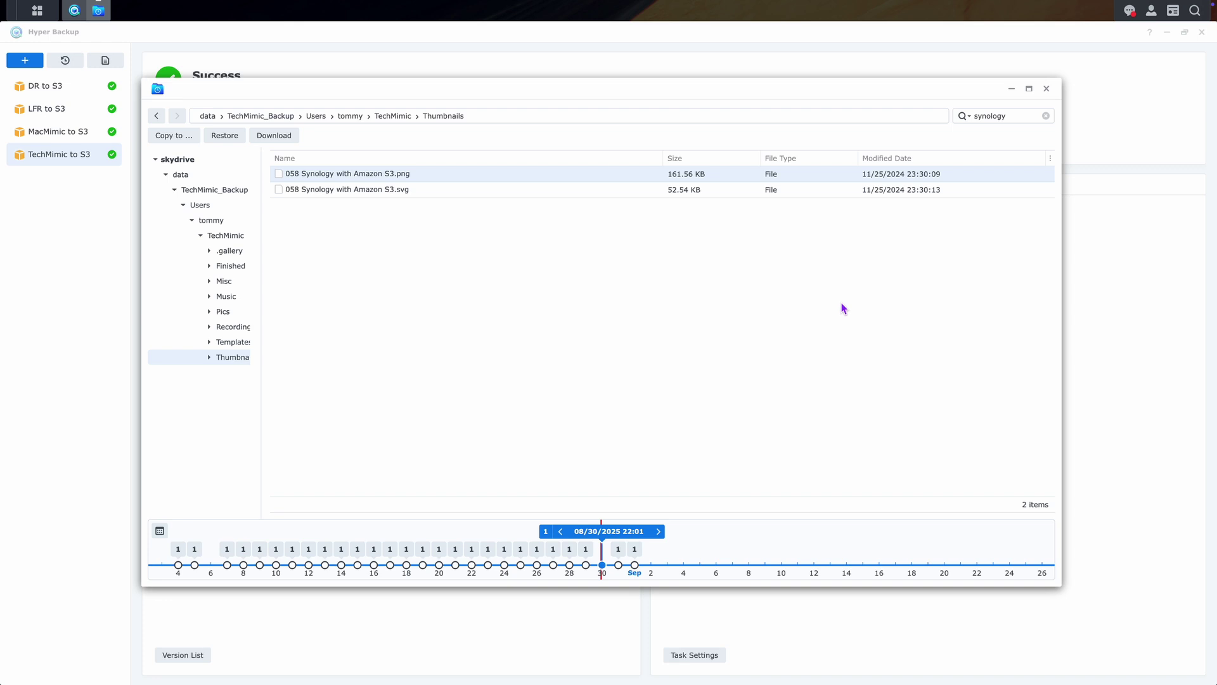
Close Backup Explorer and the Version List, then reopen and close Backup Explorer for the latest version.
click(1053, 95)
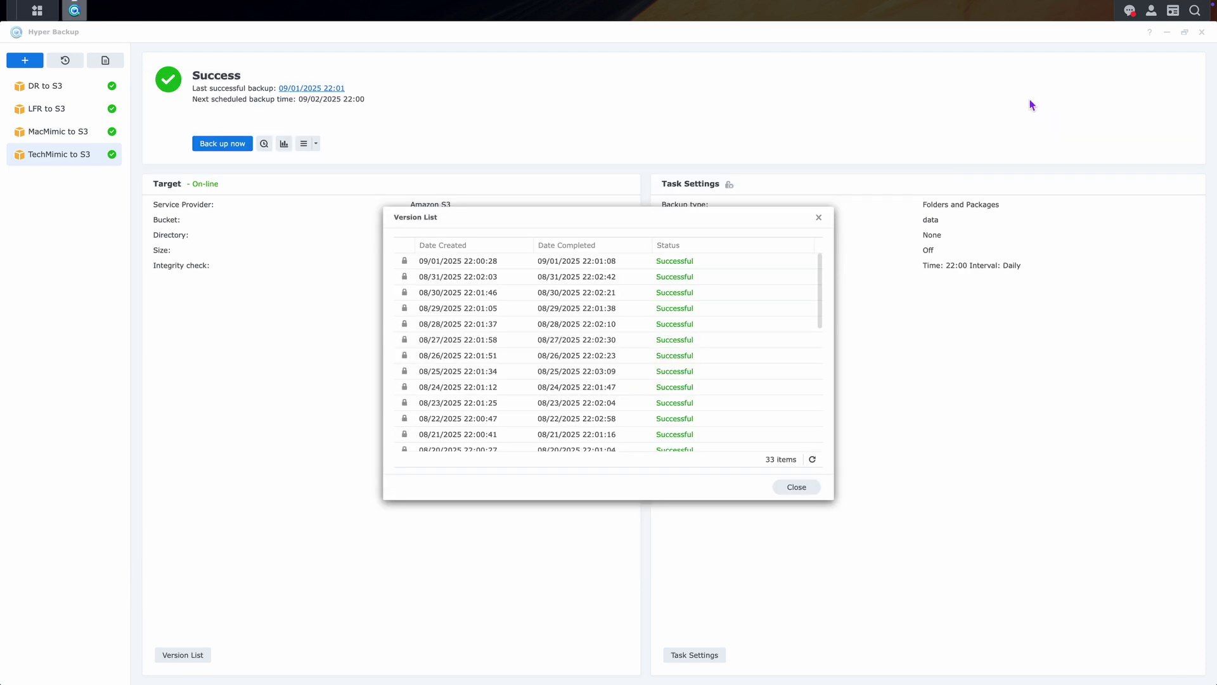
click(806, 497)
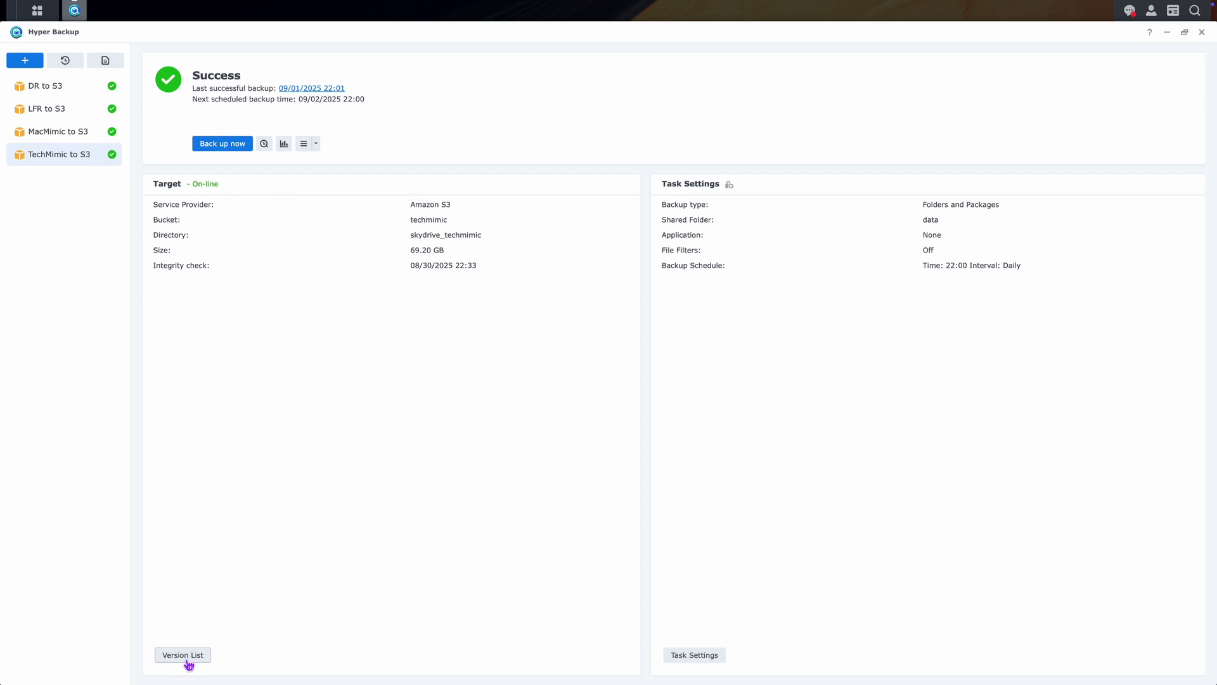
click(265, 146)
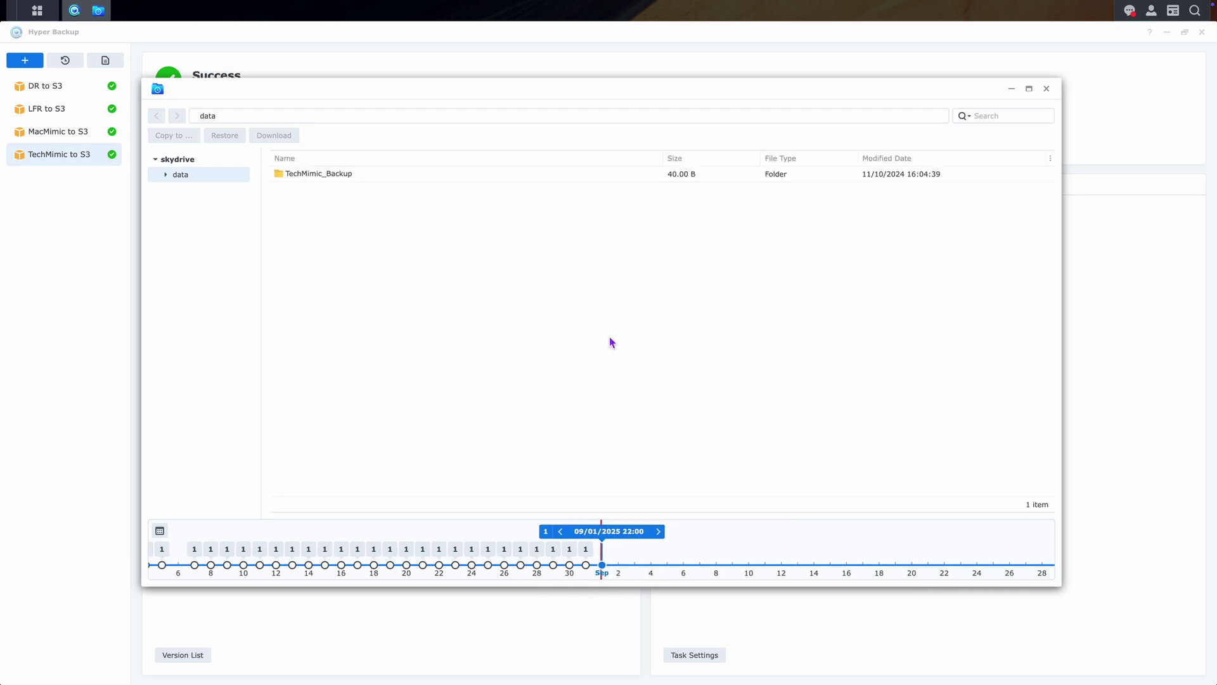
click(1047, 89)
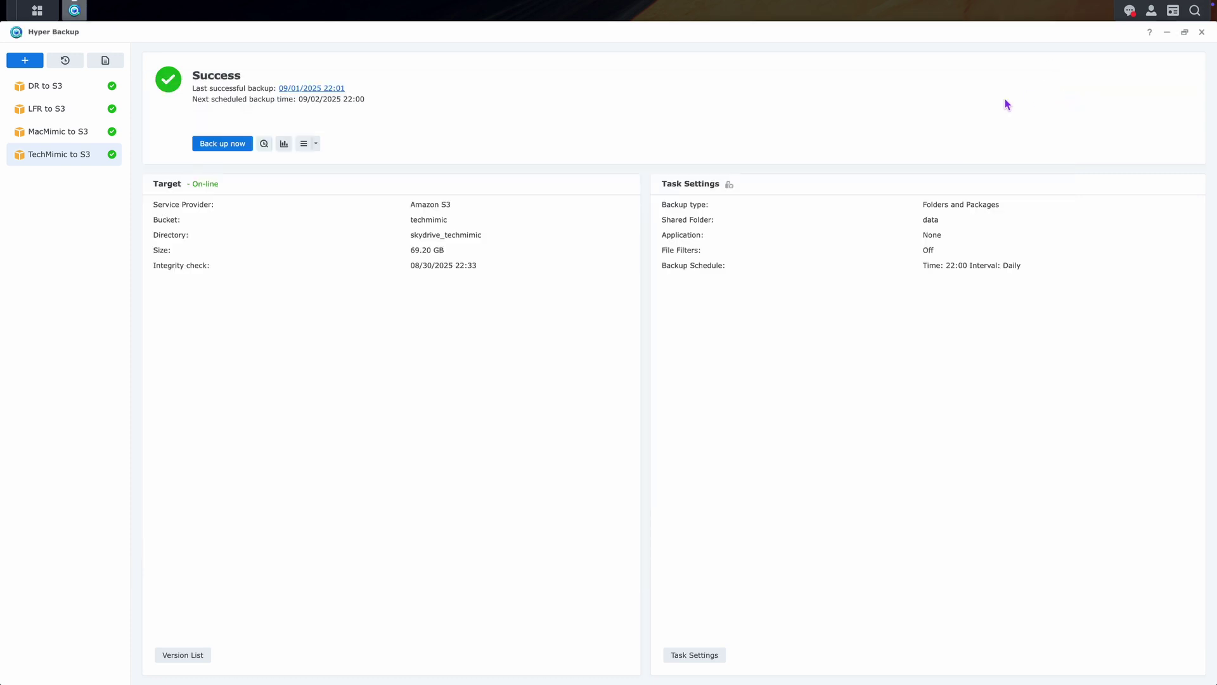
click(67, 60)
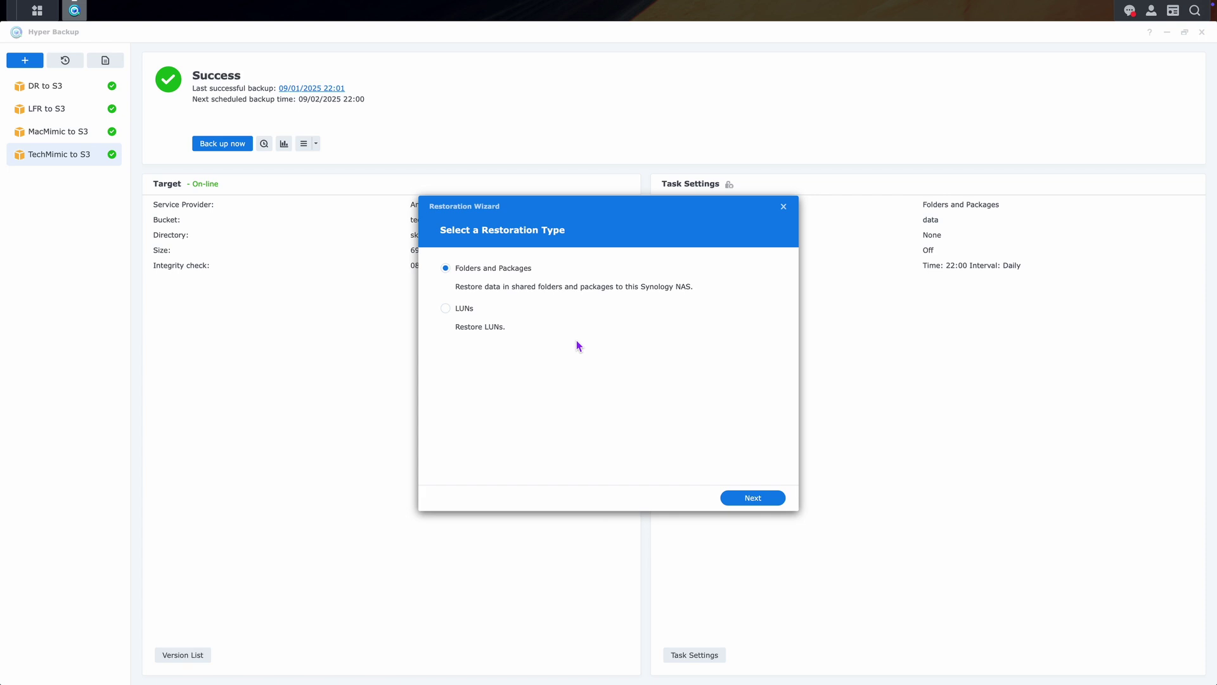
click(785, 206)
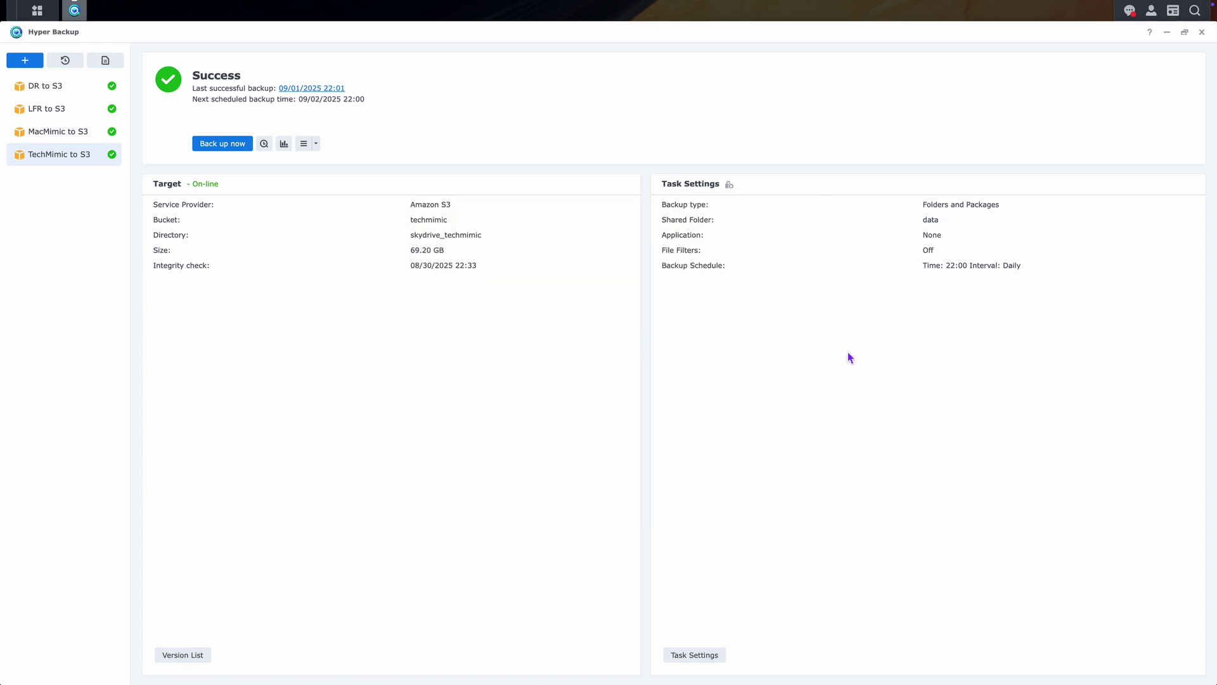
Close Hyper Backup and open the DSM account menu to sign out.
click(1207, 37)
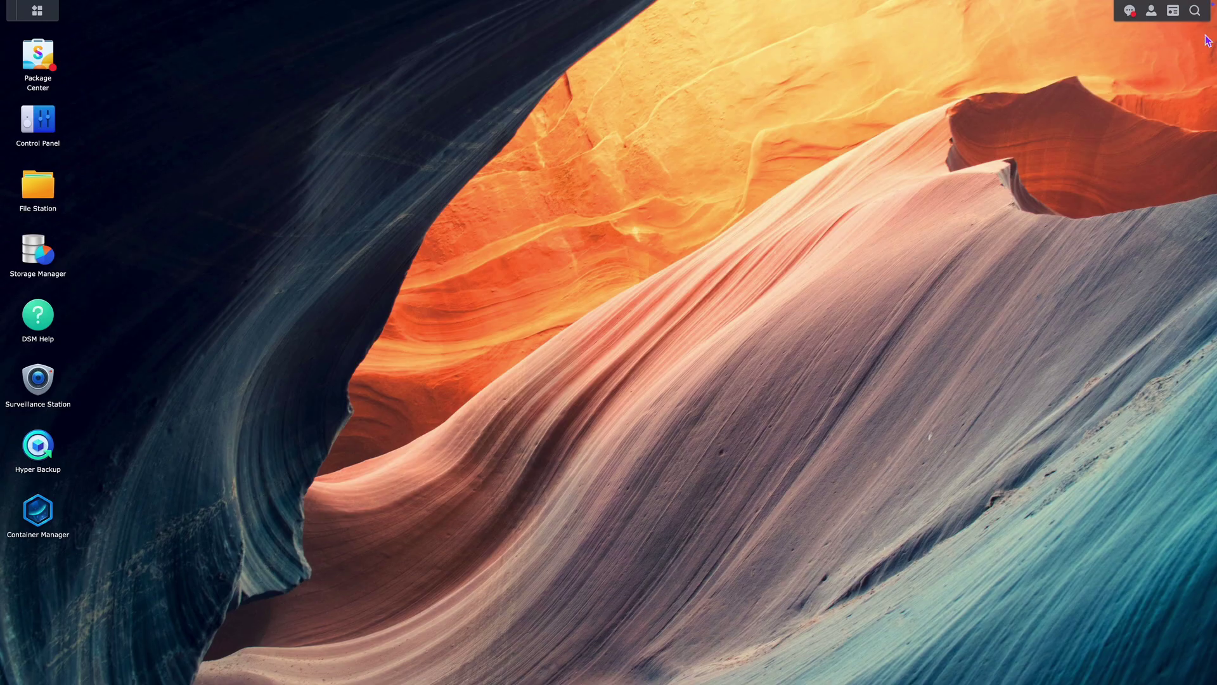
click(1152, 12)
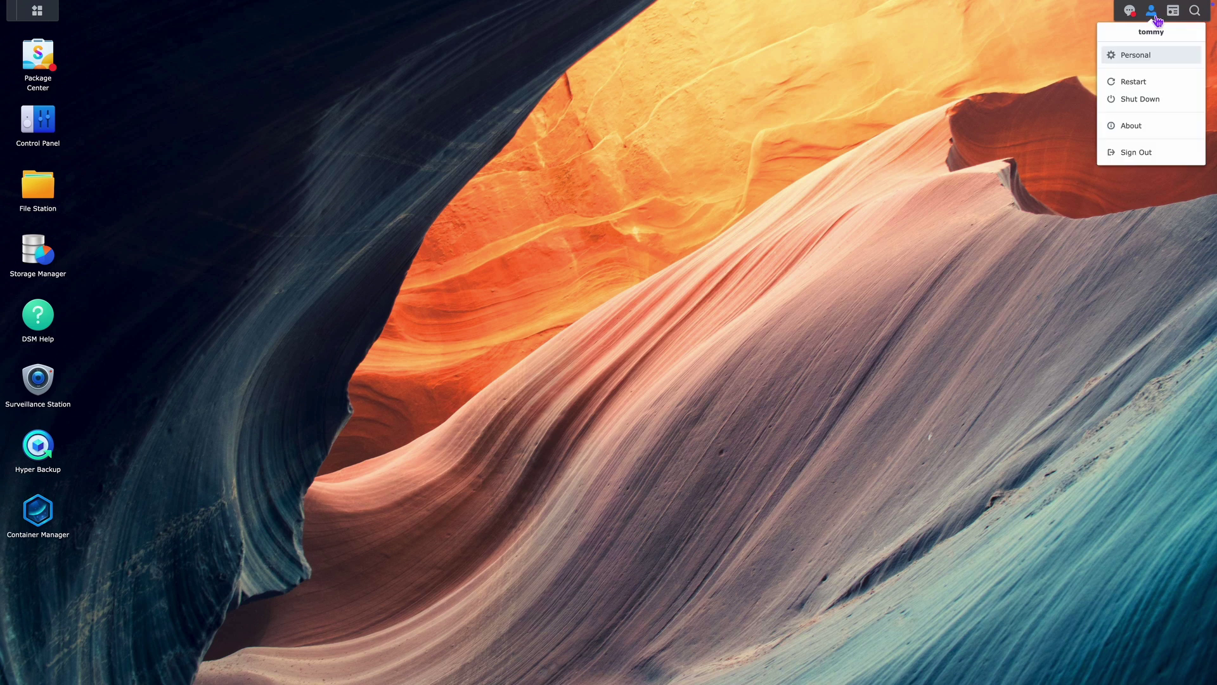